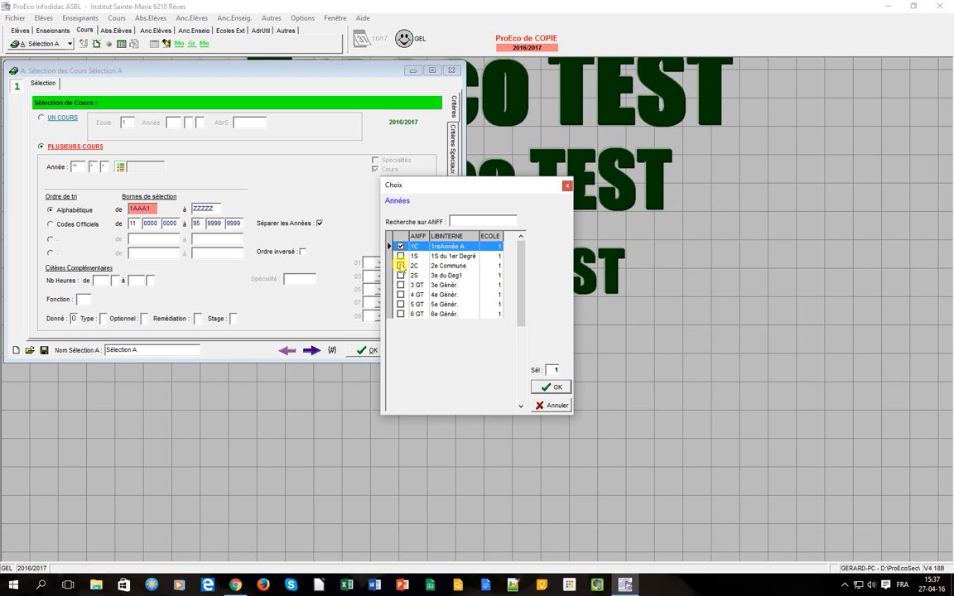
# Step: Add the years 2C, 2S, 3 GT, 4 GT, 5 GT and 6 GT to the course selection and validate the choice
pyautogui.click(400, 275)
pyautogui.click(401, 284)
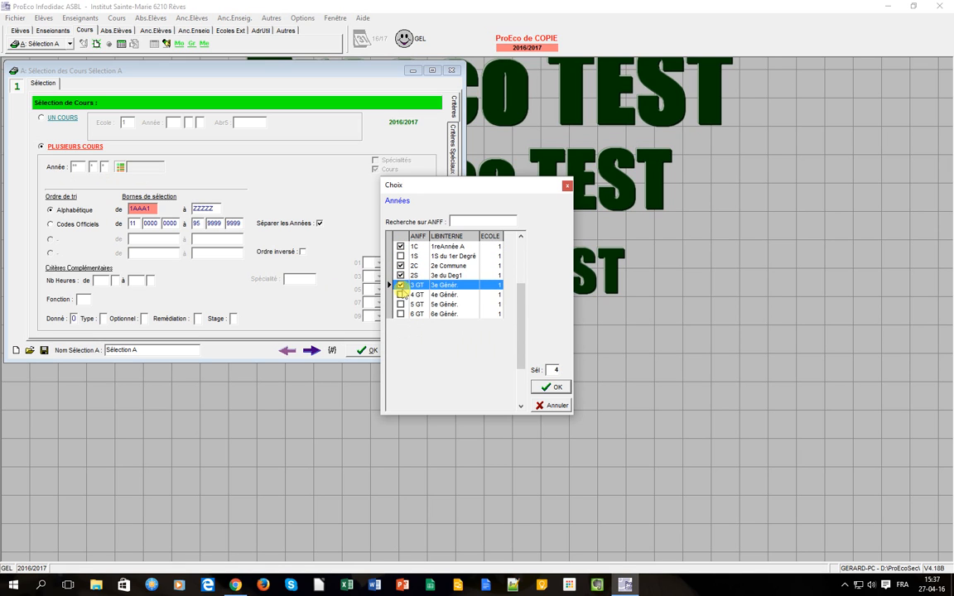
pyautogui.click(401, 295)
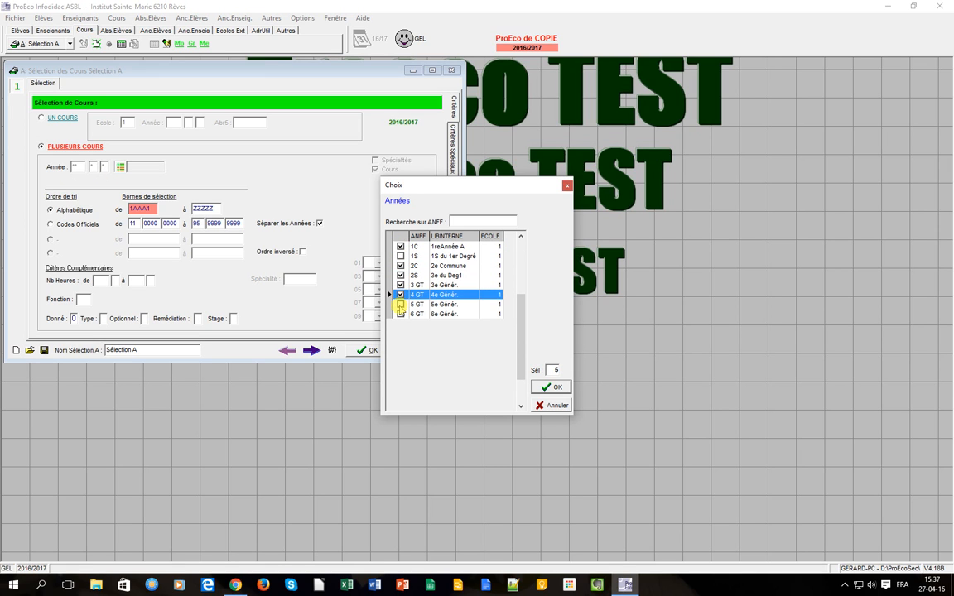
pyautogui.click(400, 304)
pyautogui.click(400, 314)
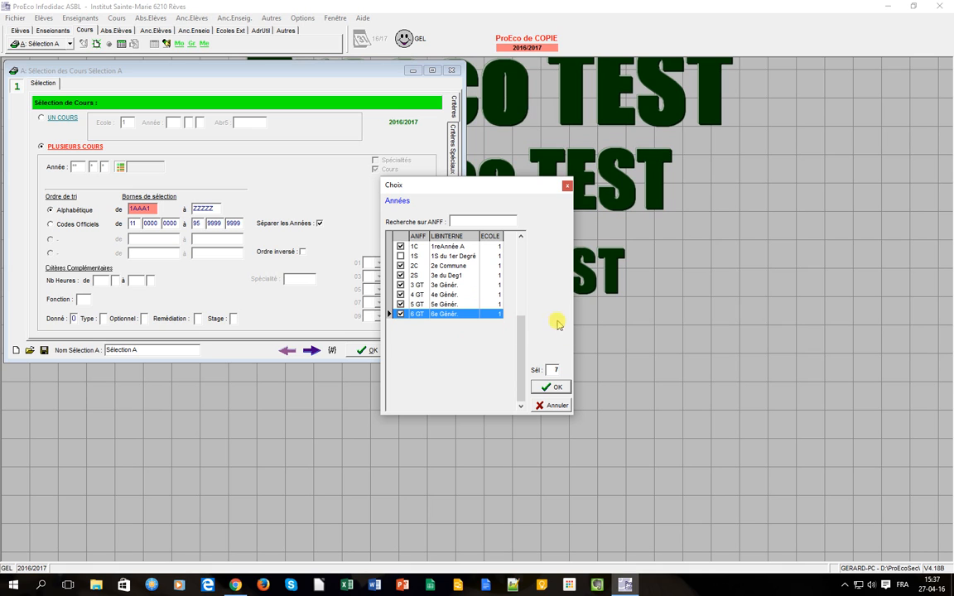
pyautogui.click(552, 387)
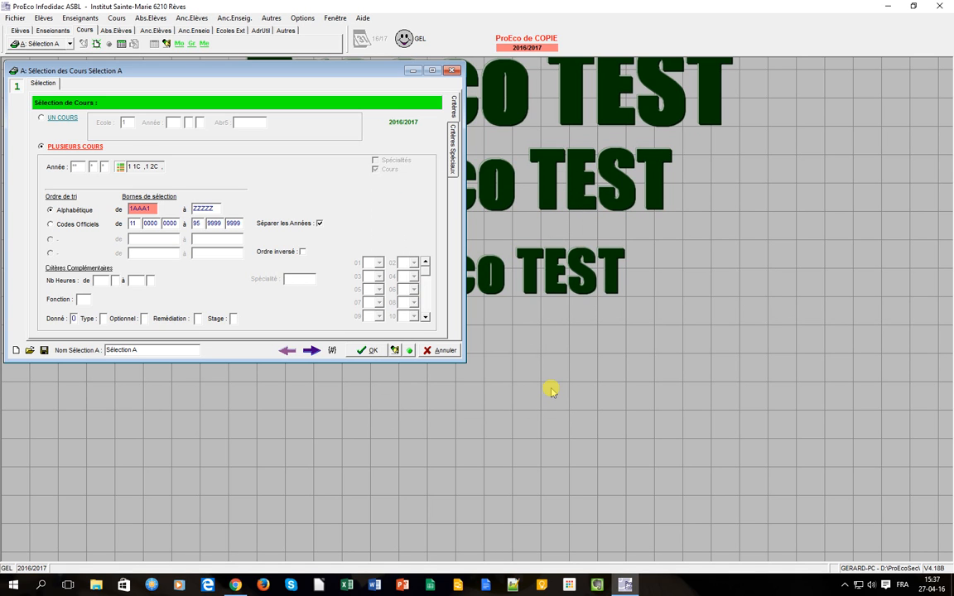
# Step: Create a special selection criterion for the courses based on the Abréviation 5c field
pyautogui.click(452, 147)
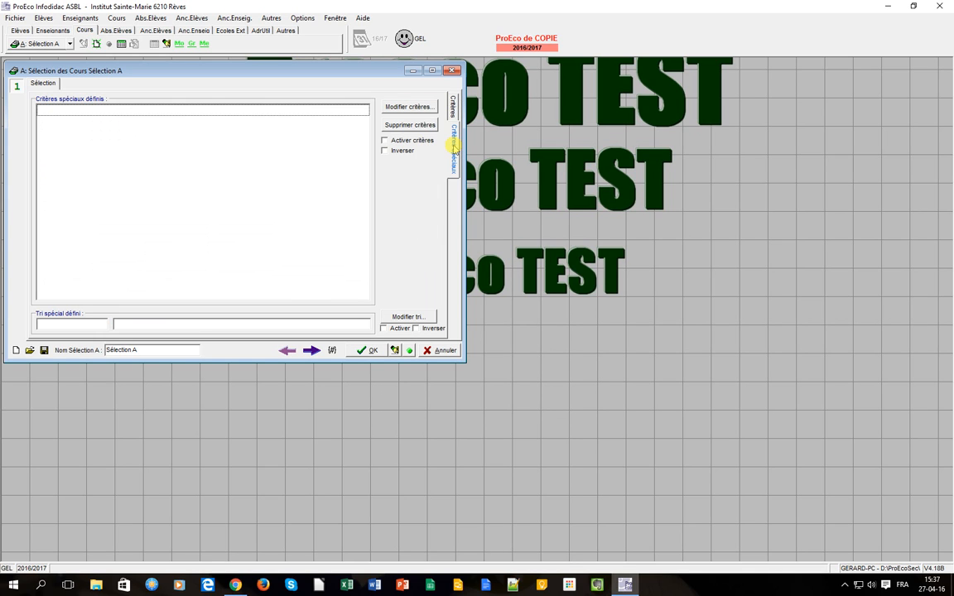
pyautogui.click(412, 107)
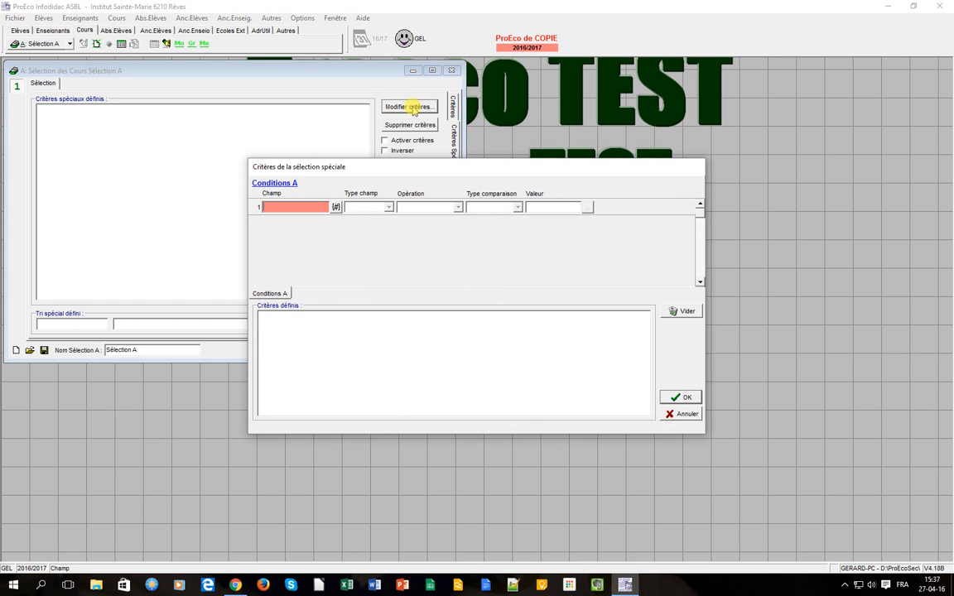
pyautogui.click(336, 207)
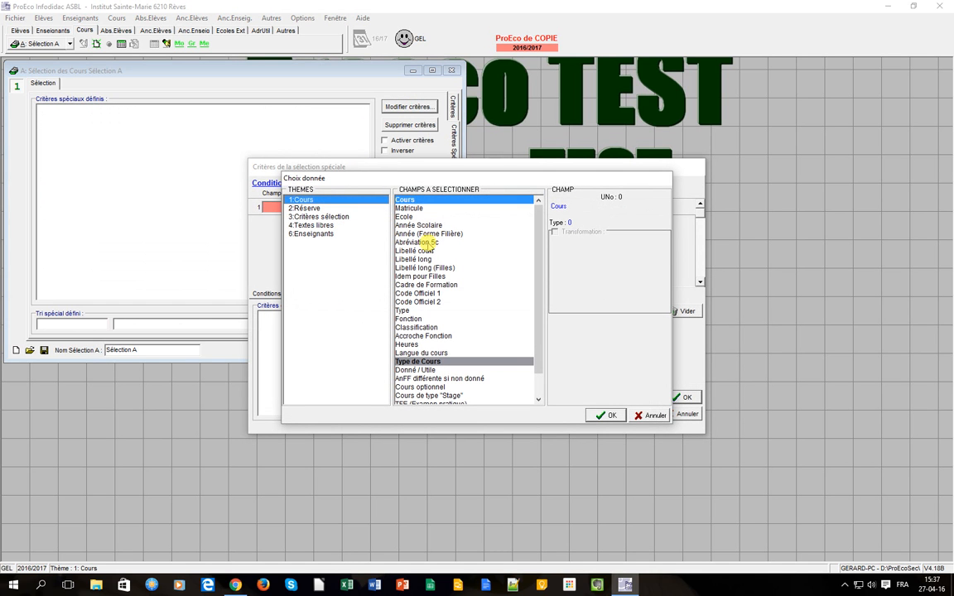
pyautogui.click(427, 241)
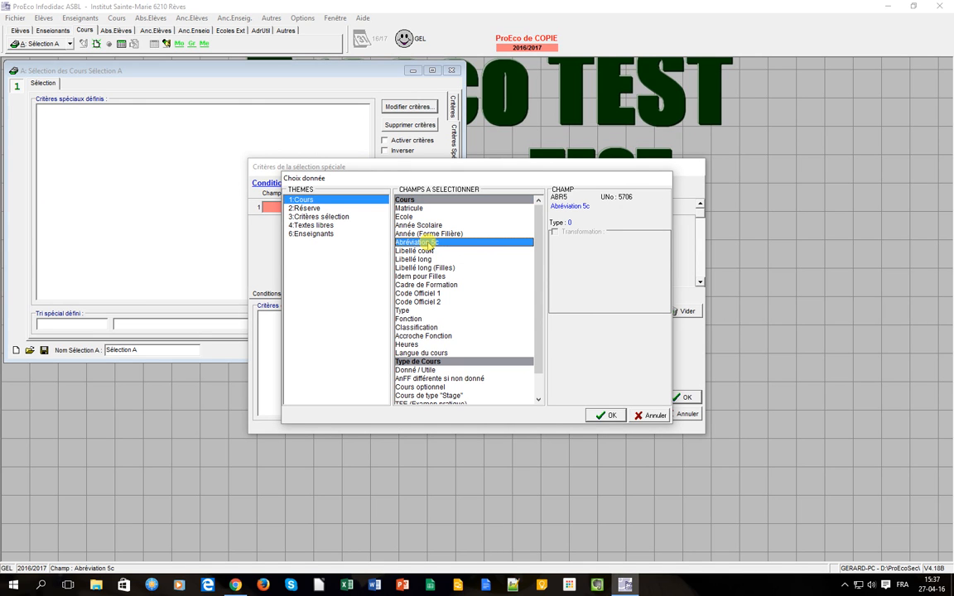
pyautogui.click(607, 415)
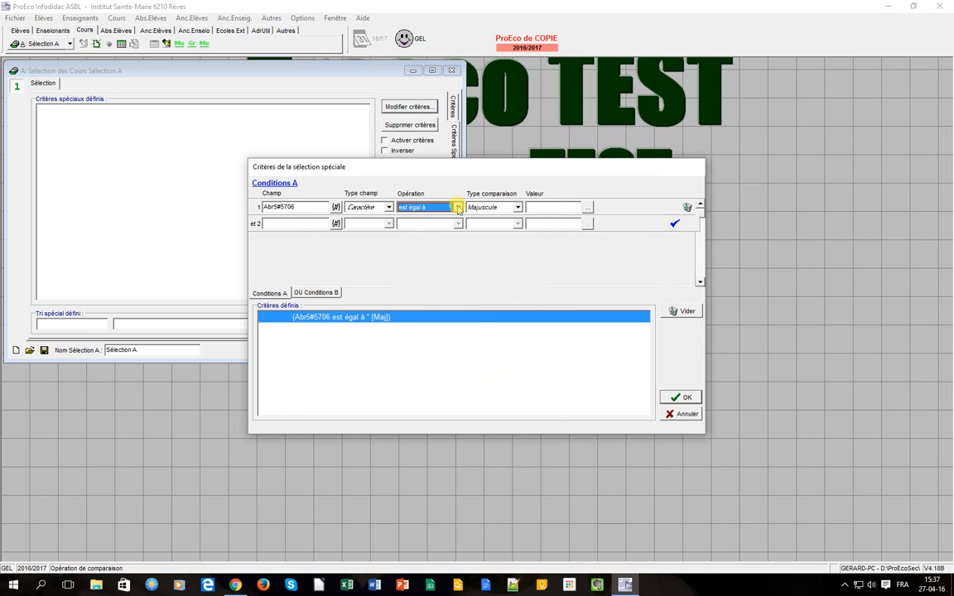
# Step: Define the criterion as contient EDP, and preview and validate the filtered course selection
pyautogui.click(449, 207)
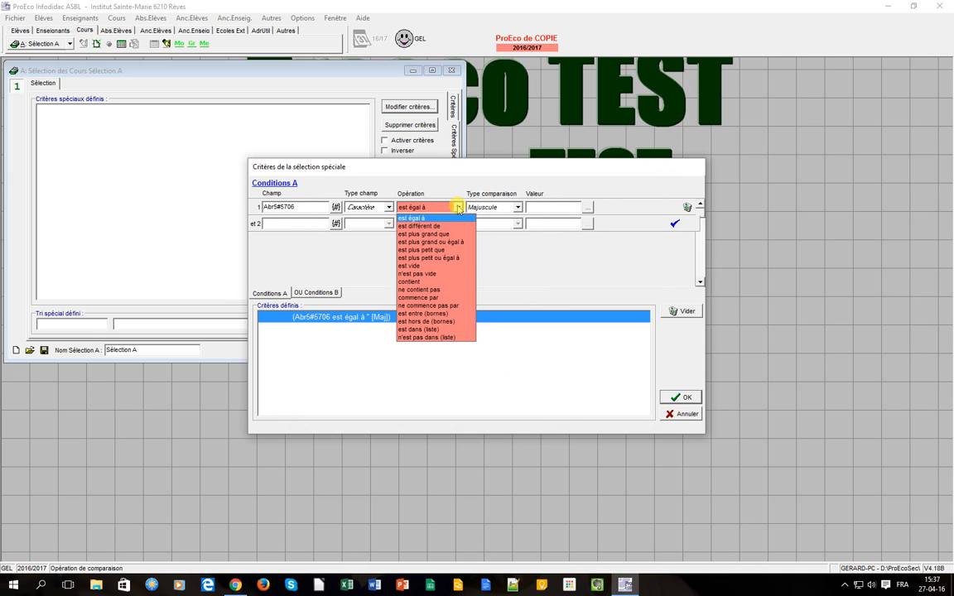
pyautogui.click(421, 281)
pyautogui.click(527, 207)
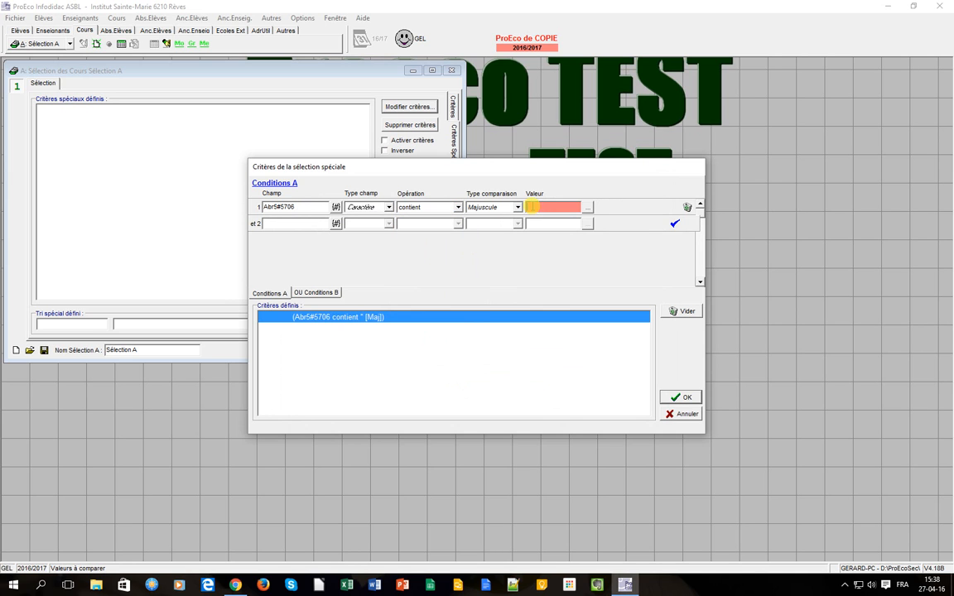
pyautogui.write('EDP')
pyautogui.click(677, 398)
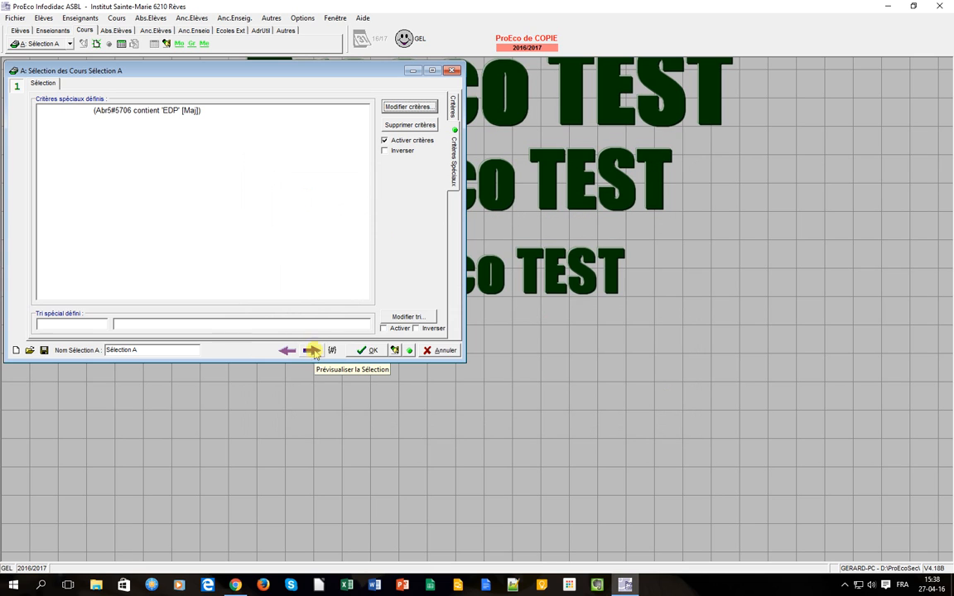
pyautogui.click(313, 351)
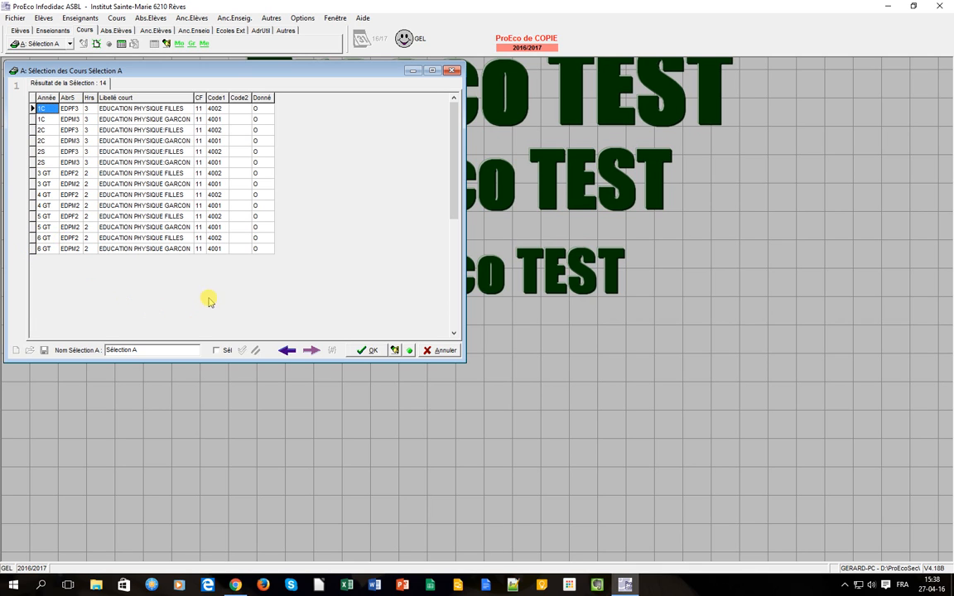
pyautogui.click(370, 350)
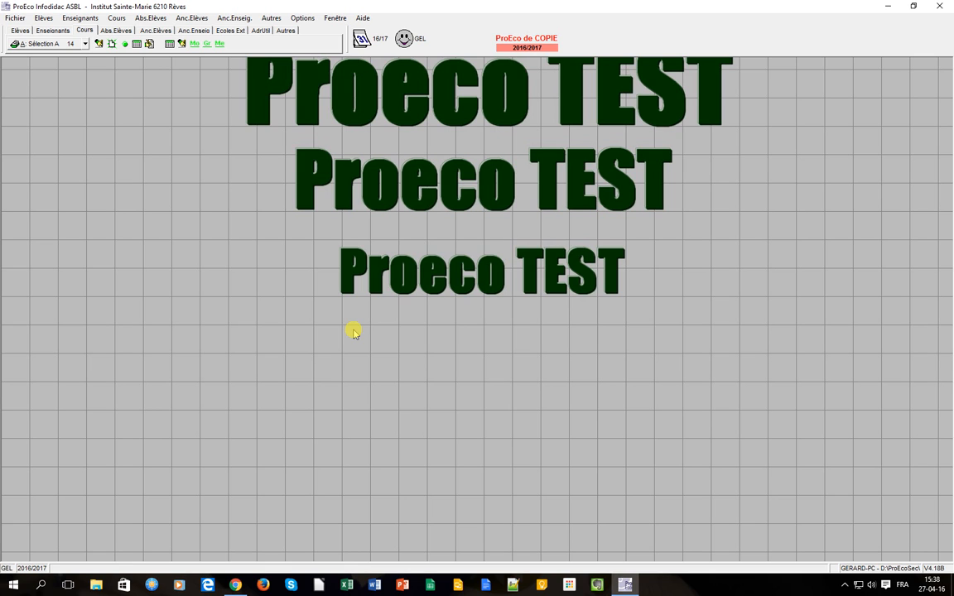
# Step: Start an automatic modification of the selected courses with Fonction as the data field to fill, accepting the sensitive-data change
pyautogui.click(119, 18)
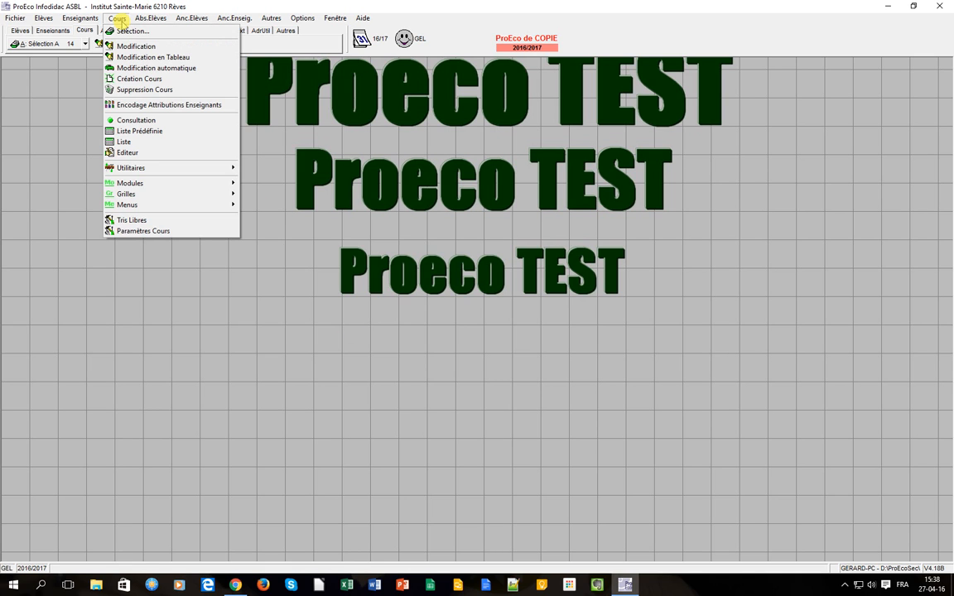
pyautogui.click(133, 70)
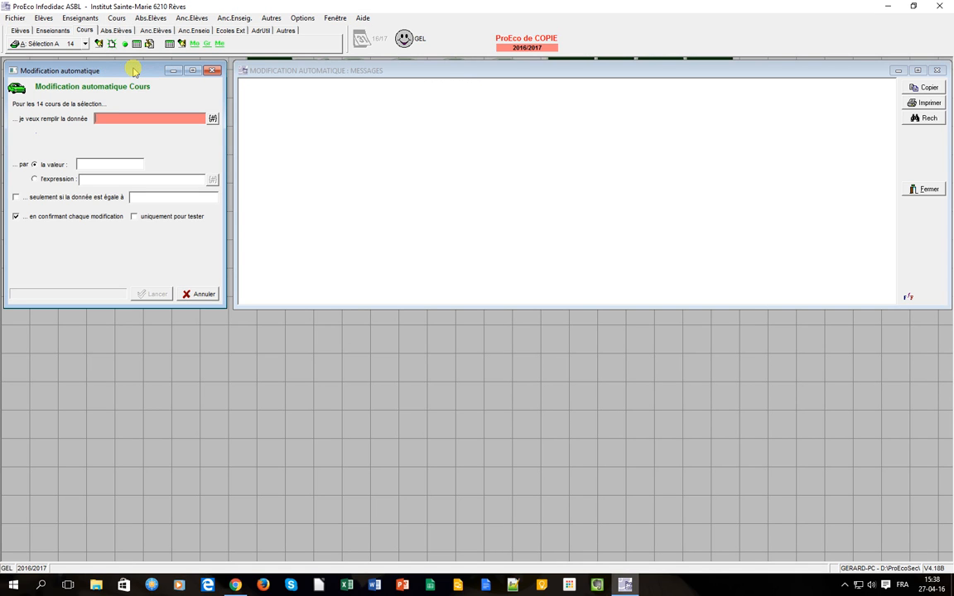
pyautogui.click(212, 120)
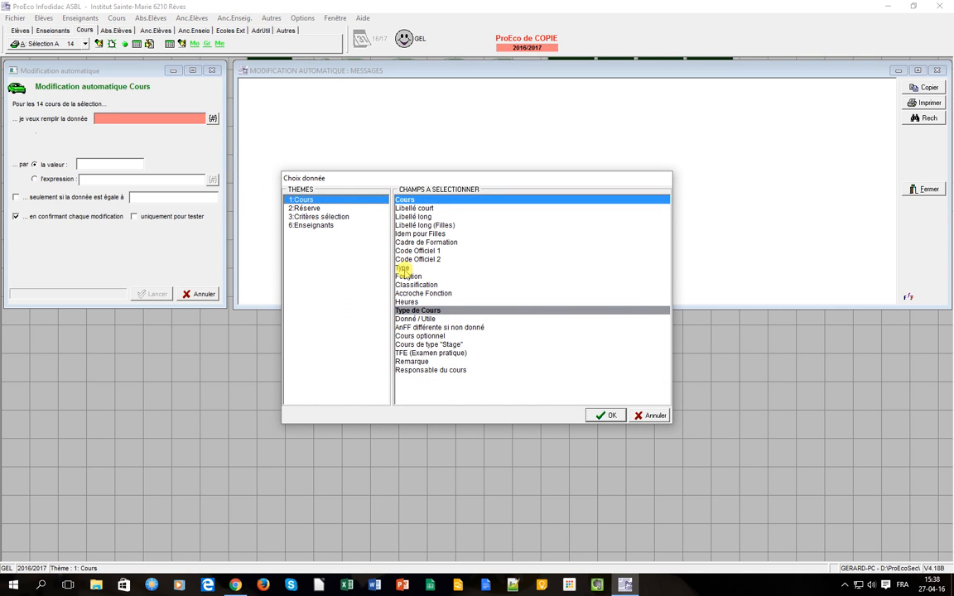
pyautogui.click(409, 277)
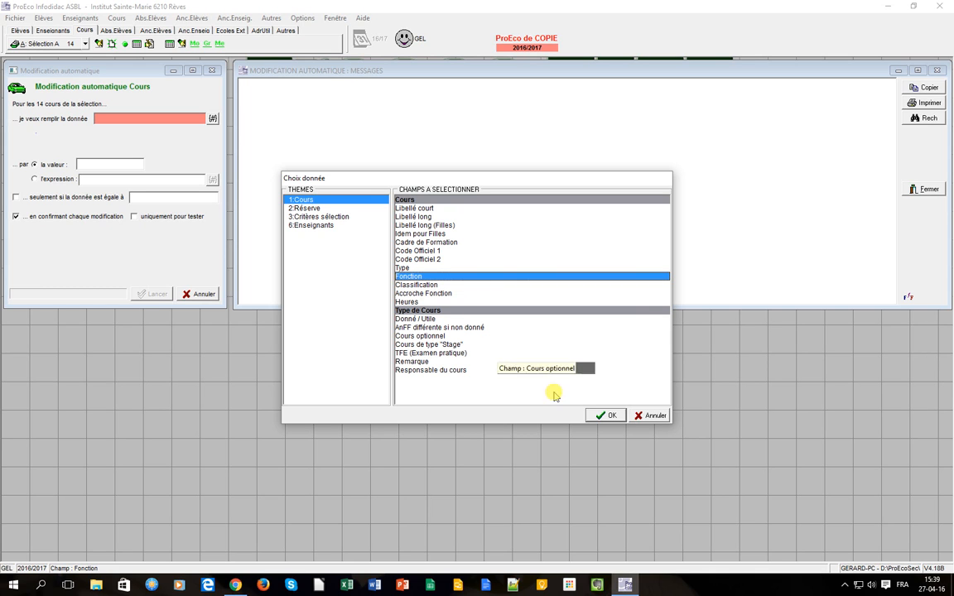
pyautogui.click(611, 416)
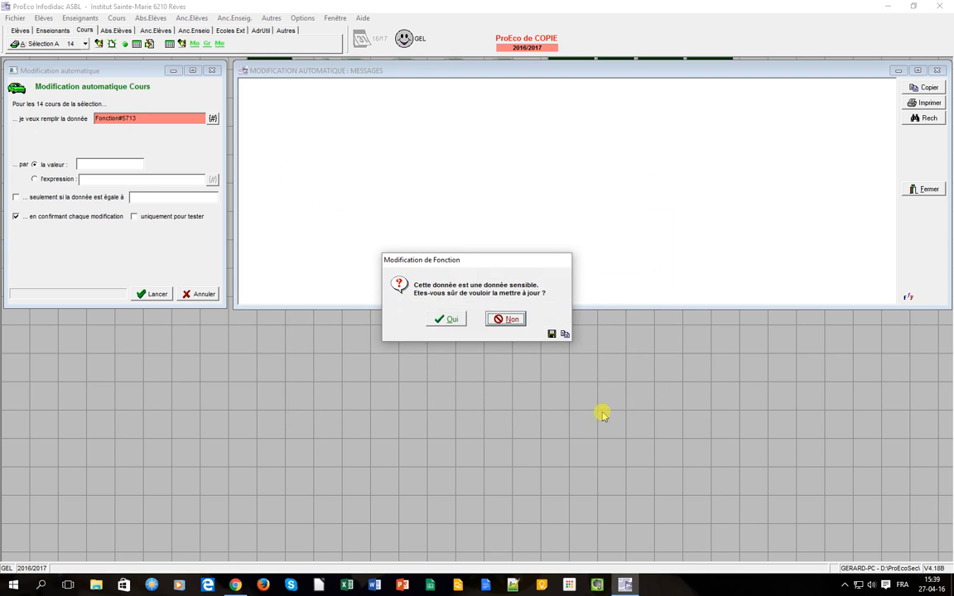
pyautogui.click(451, 321)
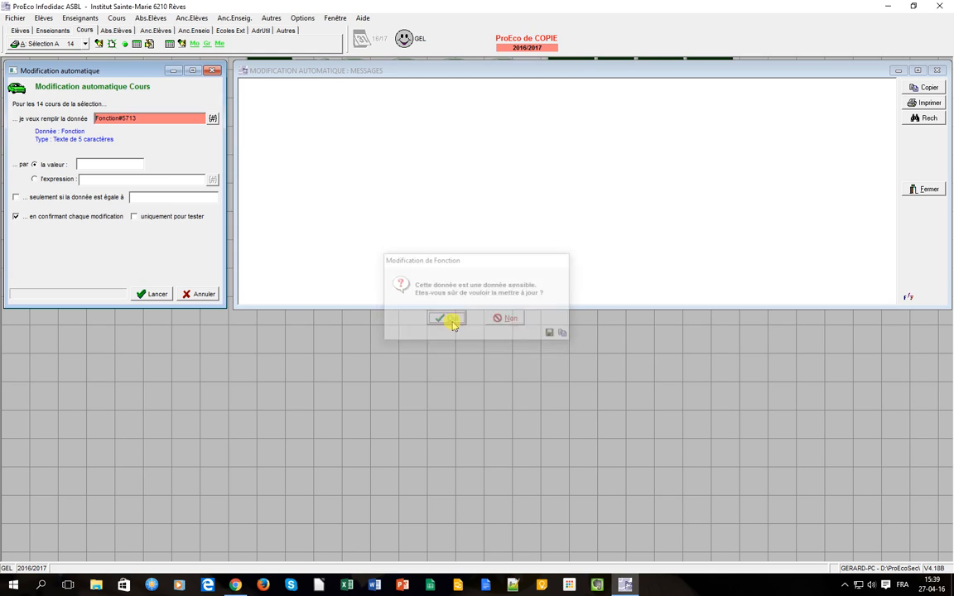
# Step: Set the replacement value to 282, applied only where the existing data equals 279
pyautogui.click(96, 162)
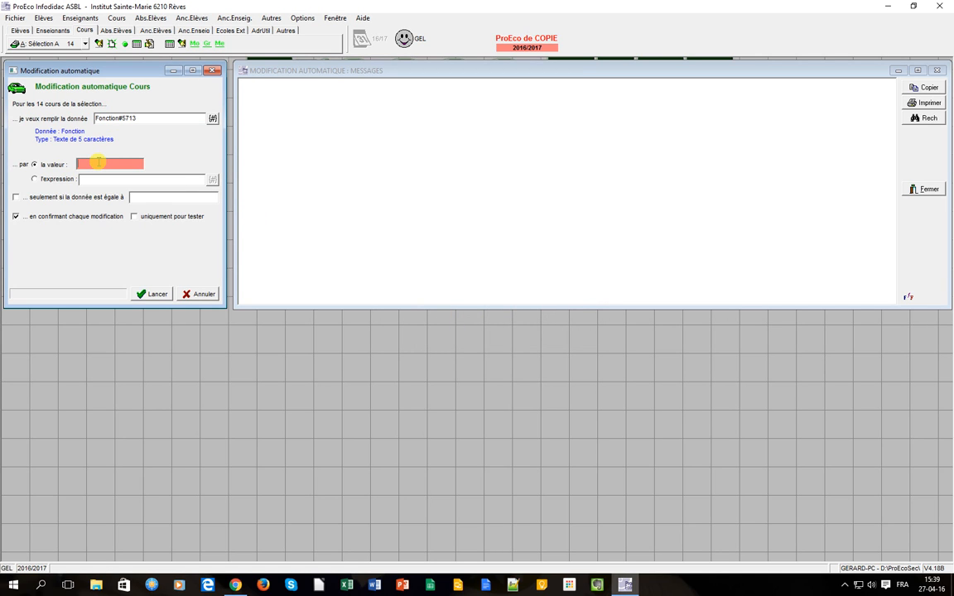
pyautogui.write('282')
pyautogui.click(16, 197)
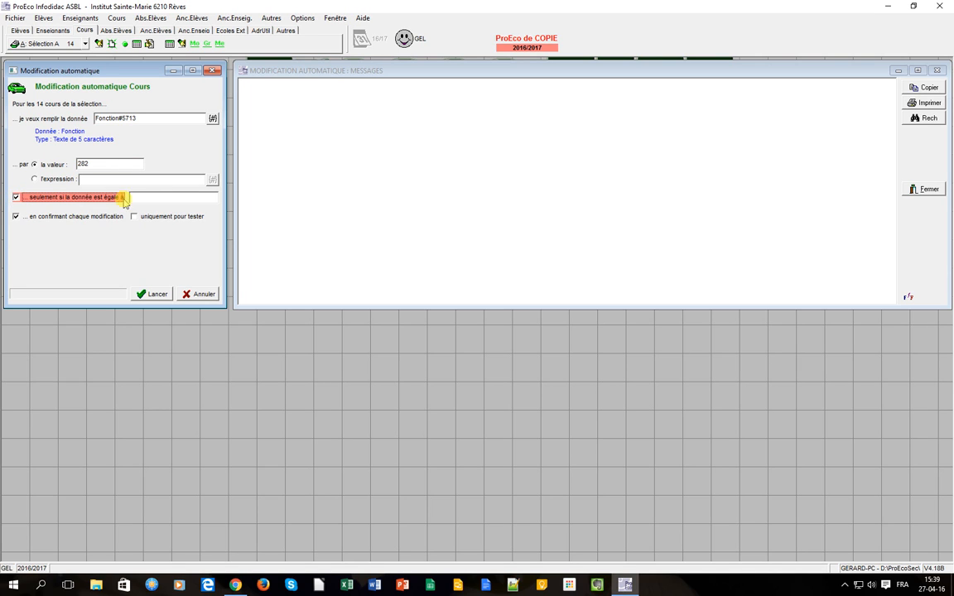
pyautogui.click(144, 196)
pyautogui.write('279')
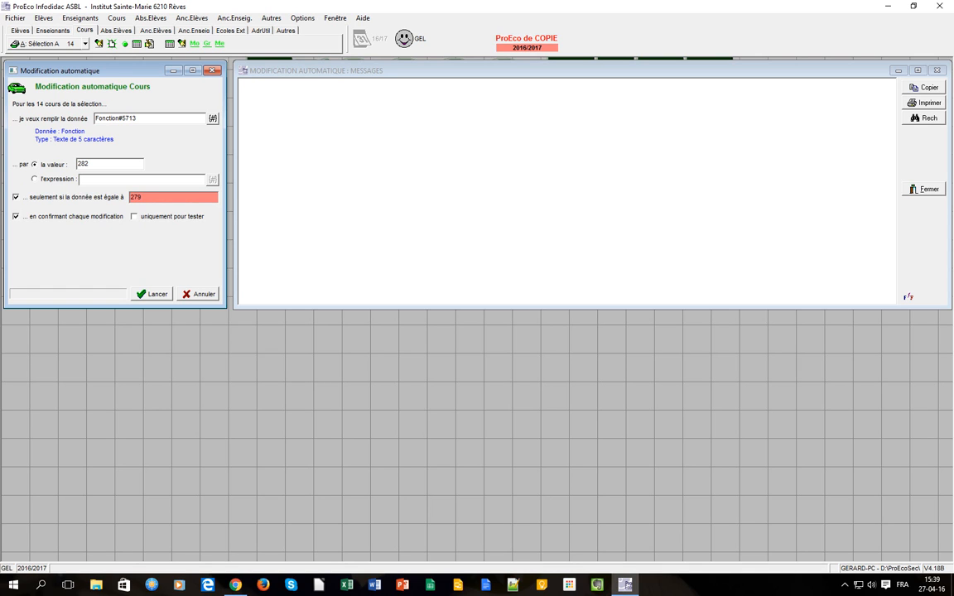
pyautogui.press('Tab')
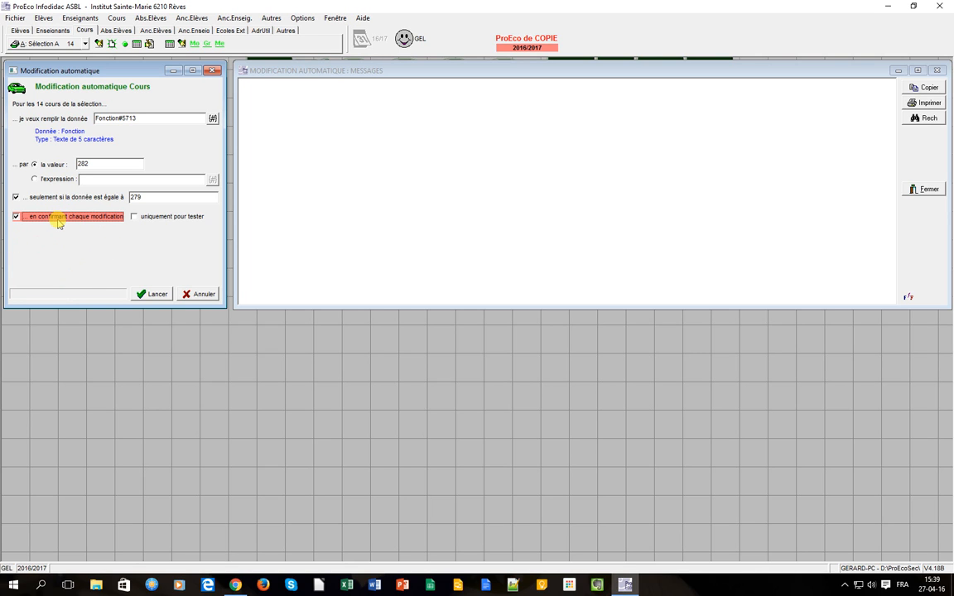
# Step: Run the Fonction replacement for all selected courses at once and close the automatic modification and its messages
pyautogui.click(157, 295)
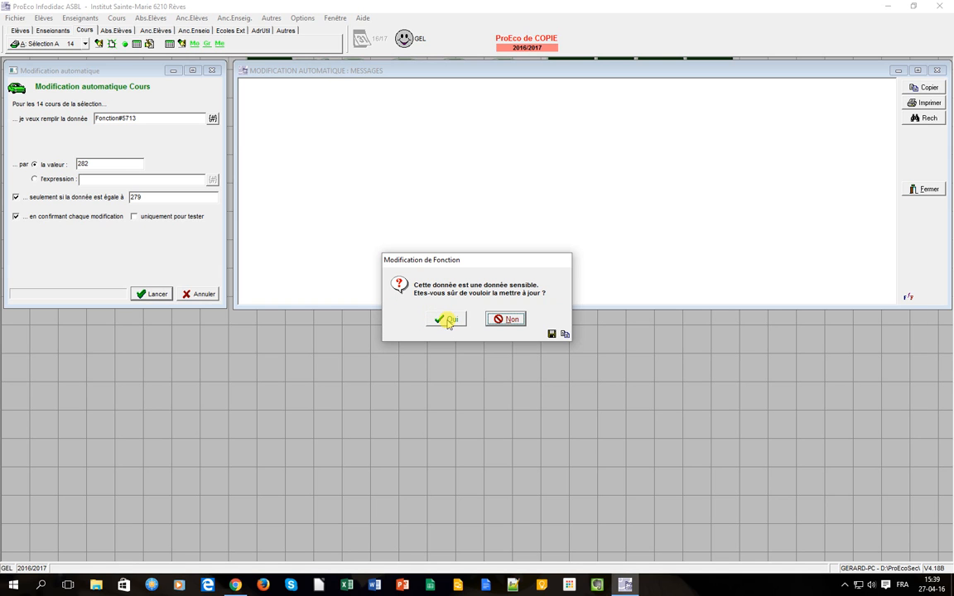
pyautogui.click(447, 321)
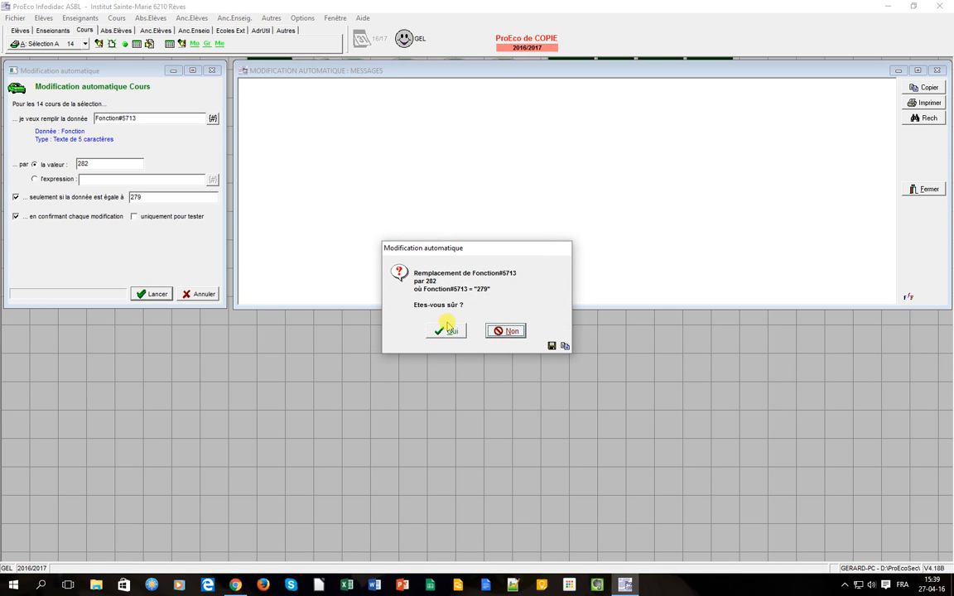
pyautogui.click(447, 331)
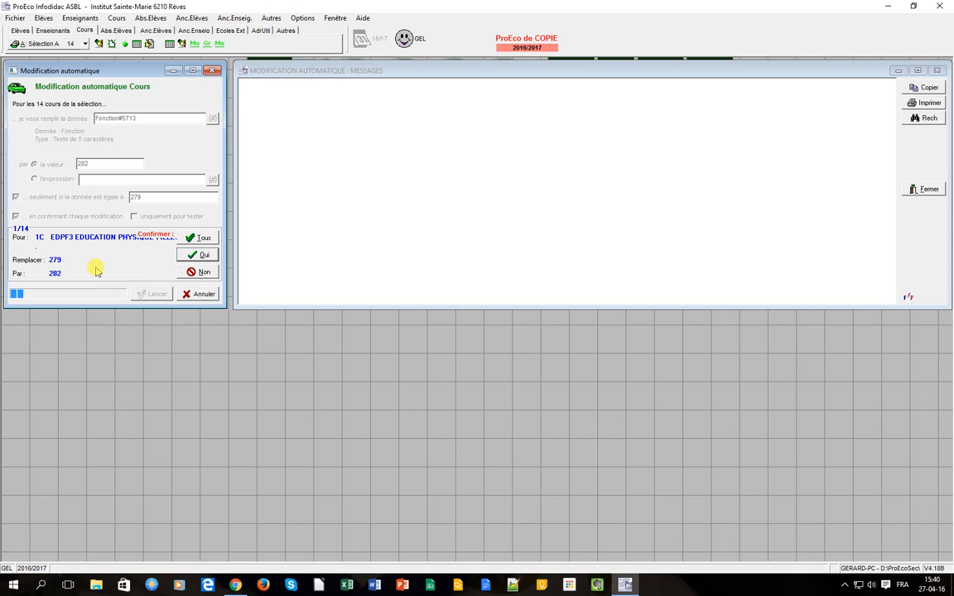
pyautogui.click(203, 239)
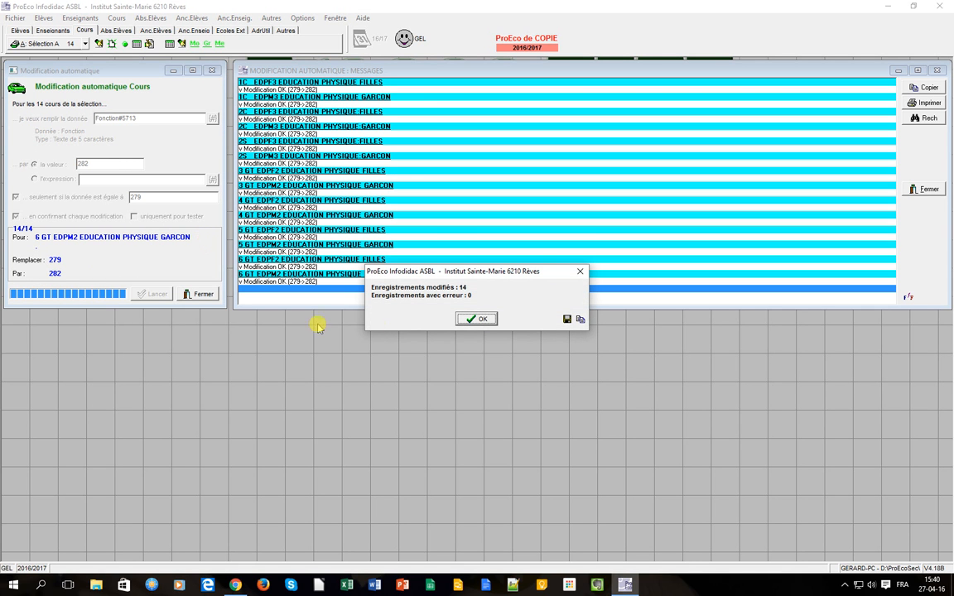
pyautogui.click(481, 321)
pyautogui.click(480, 320)
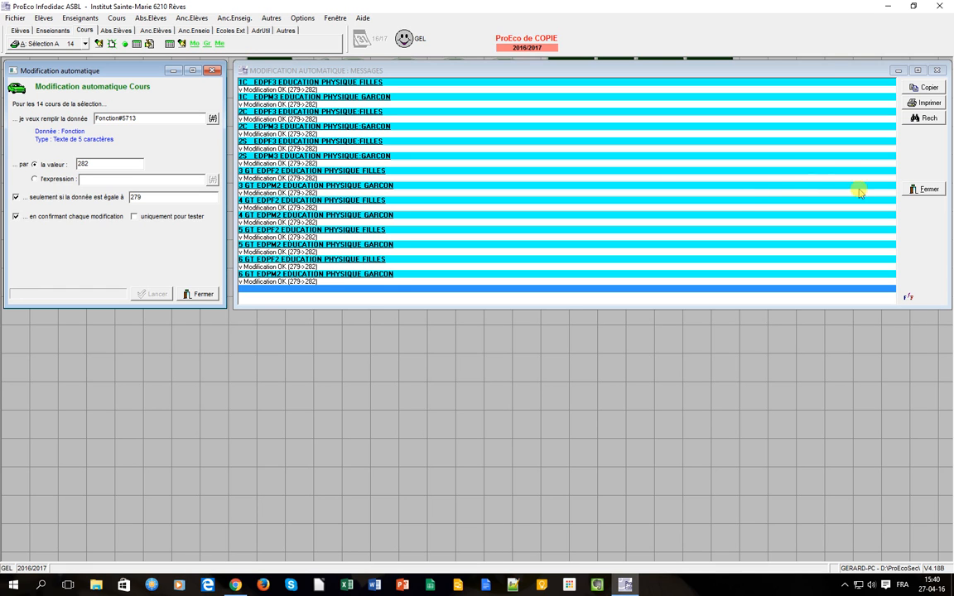
pyautogui.click(928, 189)
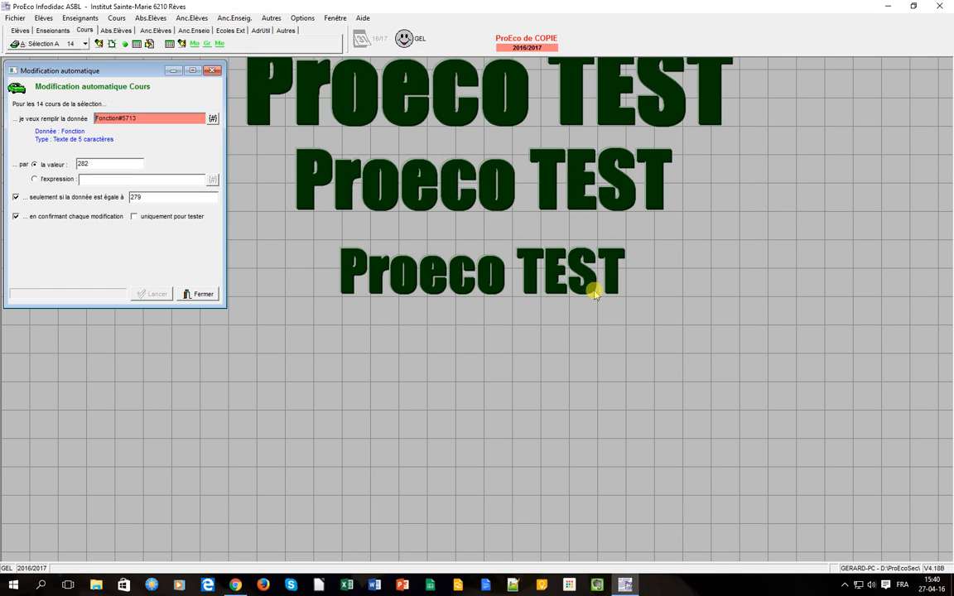
pyautogui.click(201, 294)
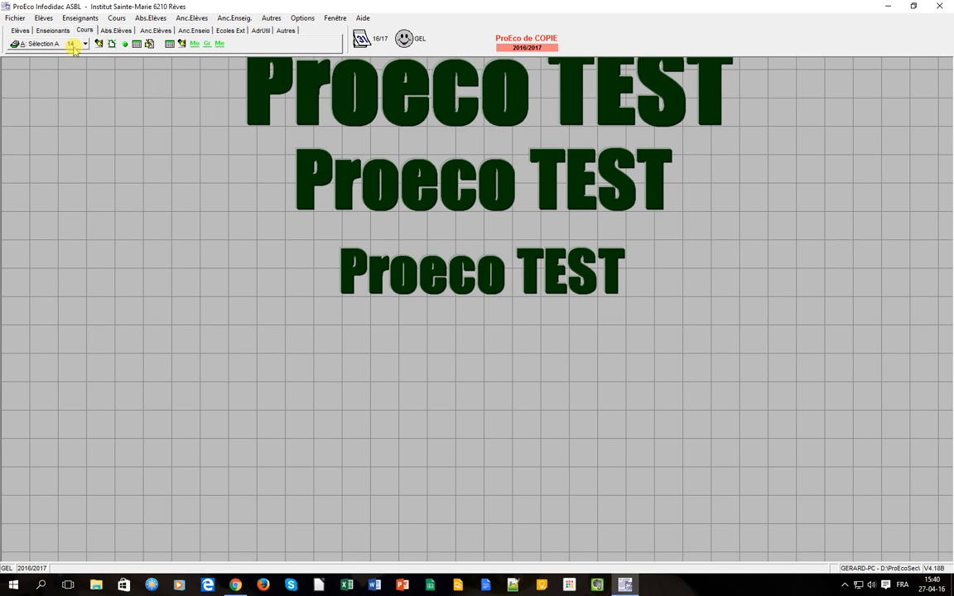
# Step: Open the selected courses in consultation mode to check their Fonction code
pyautogui.click(125, 45)
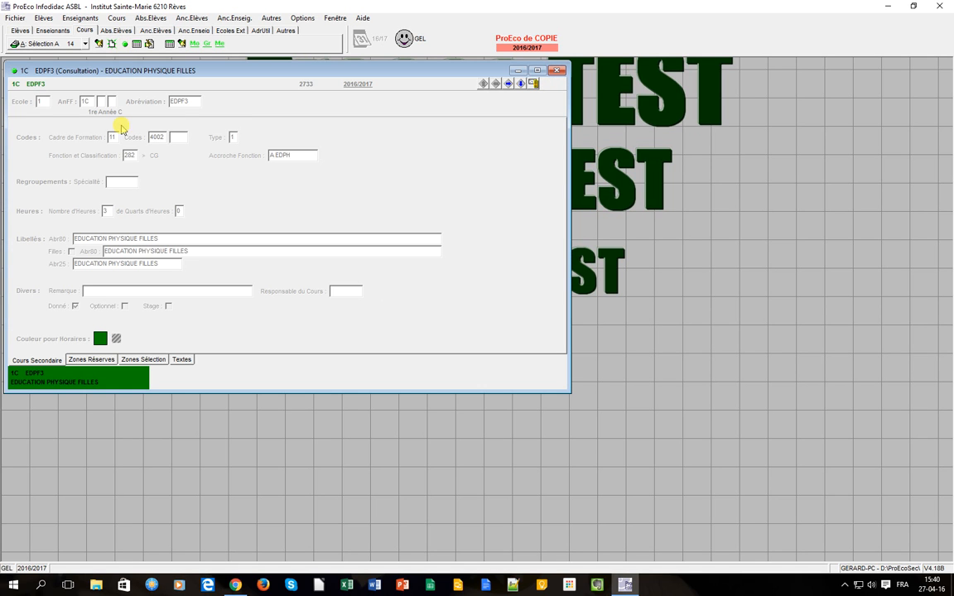